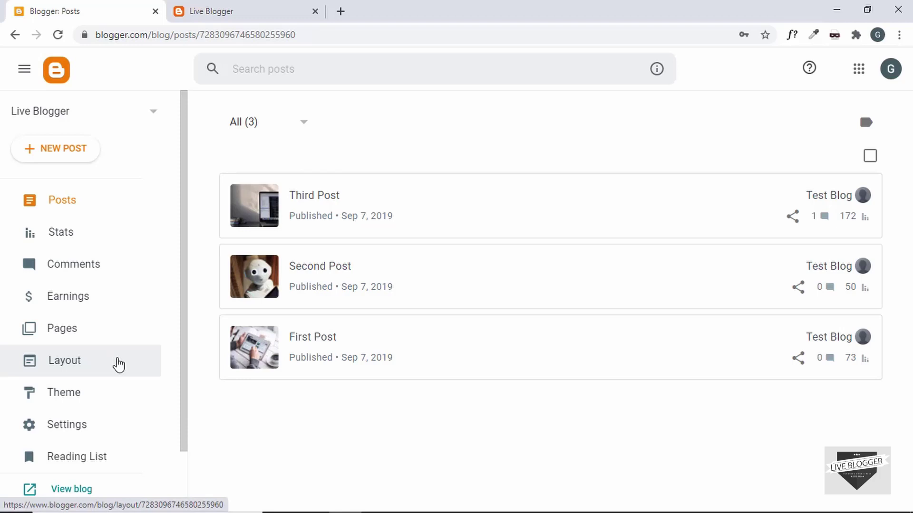
Open the blog's Settings page to reach the Formatting date options.
{"action": "left_click", "coordinate": [76, 430]}
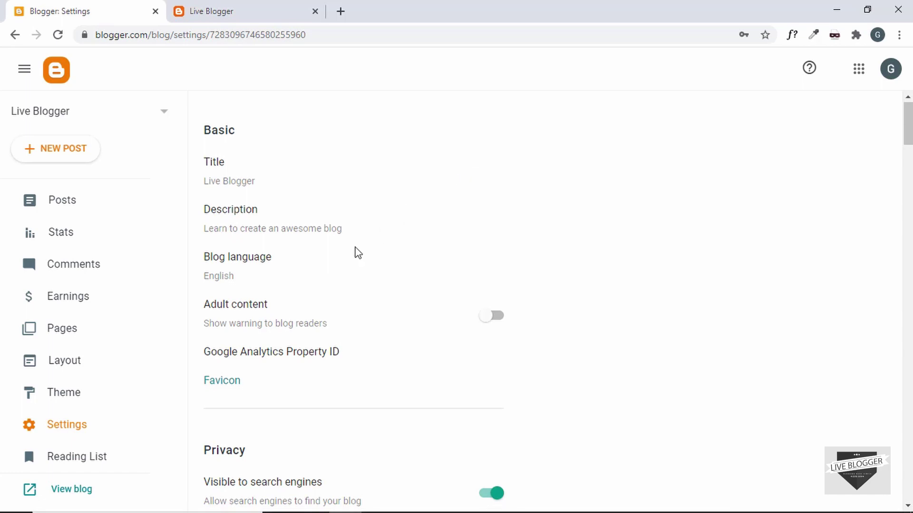
{"action": "scroll", "coordinate": [357, 252], "scroll_direction": "down", "scroll_amount": 5}
{"action": "scroll", "coordinate": [356, 252], "scroll_direction": "down", "scroll_amount": 2}
{"action": "scroll", "coordinate": [357, 253], "scroll_direction": "down", "scroll_amount": 1}
{"action": "scroll", "coordinate": [357, 253], "scroll_direction": "down", "scroll_amount": 2}
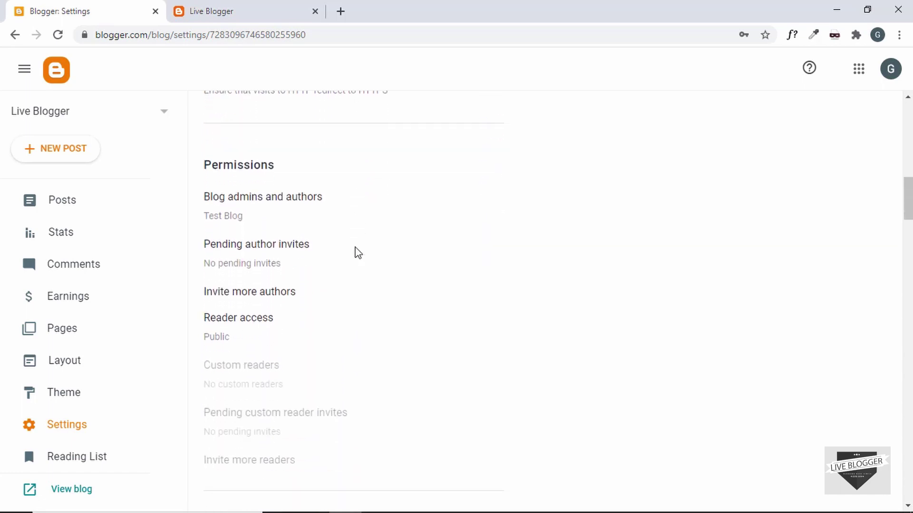
{"action": "scroll", "coordinate": [357, 253], "scroll_direction": "down", "scroll_amount": 2}
{"action": "scroll", "coordinate": [357, 252], "scroll_direction": "down", "scroll_amount": 3}
{"action": "scroll", "coordinate": [357, 253], "scroll_direction": "down", "scroll_amount": 1}
{"action": "scroll", "coordinate": [356, 252], "scroll_direction": "down", "scroll_amount": 1}
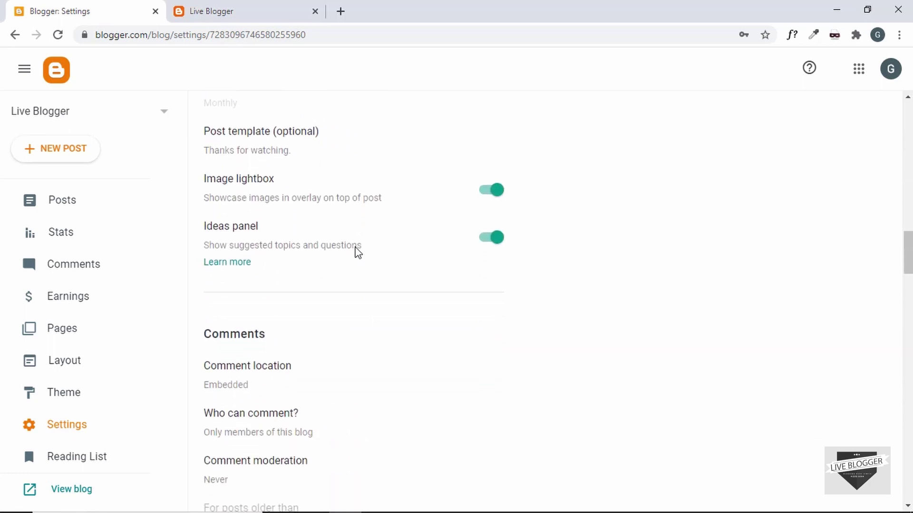
{"action": "scroll", "coordinate": [357, 253], "scroll_direction": "down", "scroll_amount": 1}
{"action": "scroll", "coordinate": [357, 252], "scroll_direction": "down", "scroll_amount": 1}
{"action": "scroll", "coordinate": [356, 252], "scroll_direction": "down", "scroll_amount": 2}
{"action": "scroll", "coordinate": [357, 252], "scroll_direction": "down", "scroll_amount": 2}
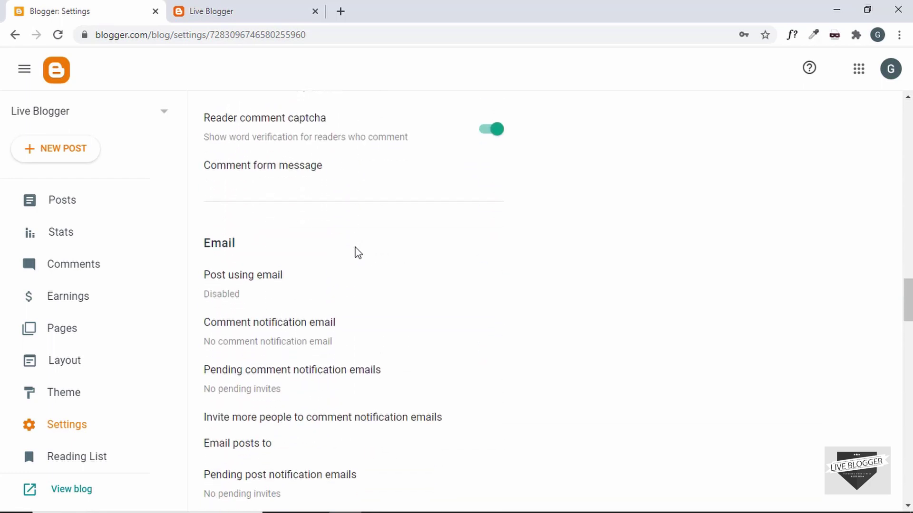
{"action": "scroll", "coordinate": [357, 253], "scroll_direction": "down", "scroll_amount": 6}
{"action": "scroll", "coordinate": [356, 253], "scroll_direction": "up", "scroll_amount": 1}
{"action": "scroll", "coordinate": [357, 253], "scroll_direction": "down", "scroll_amount": 1}
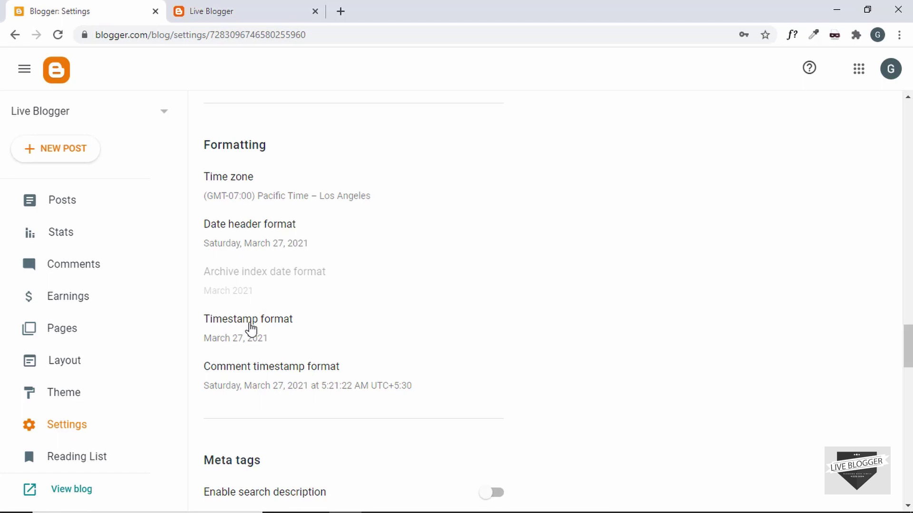
{"action": "left_click", "coordinate": [271, 8]}
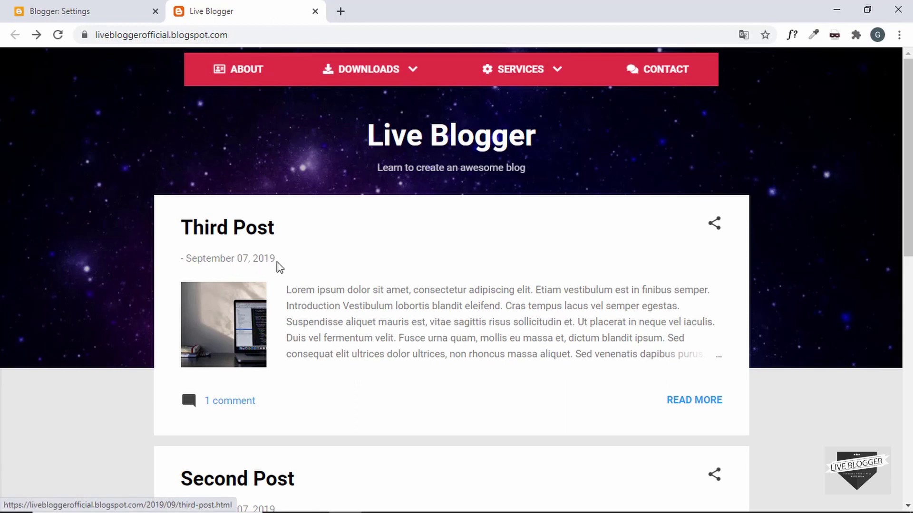
{"action": "left_click", "coordinate": [104, 7]}
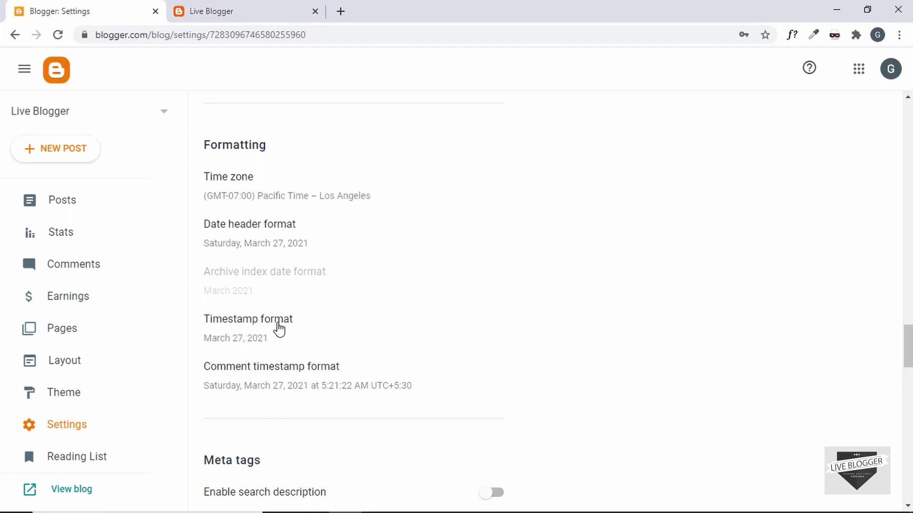
Set the Timestamp format to the 3/27/2021 style and save it.
{"action": "left_click", "coordinate": [278, 329]}
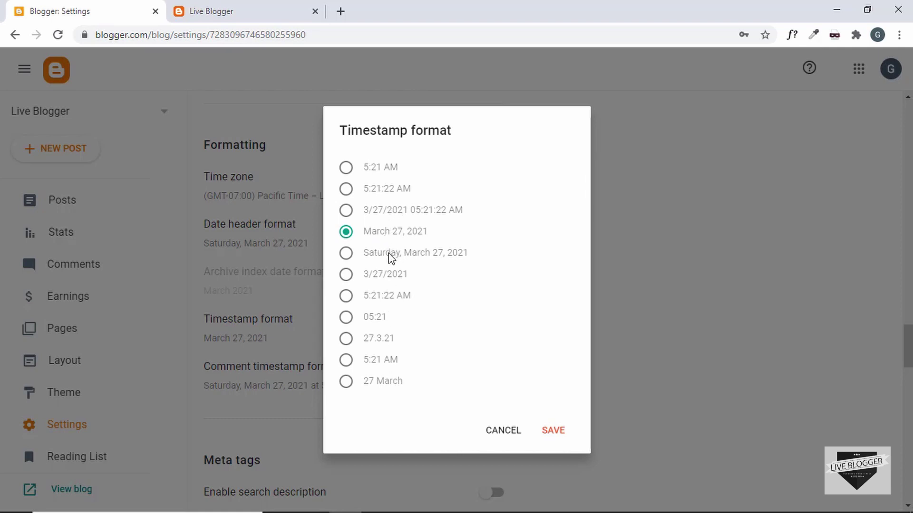
{"action": "left_click", "coordinate": [378, 281]}
{"action": "left_click", "coordinate": [548, 432]}
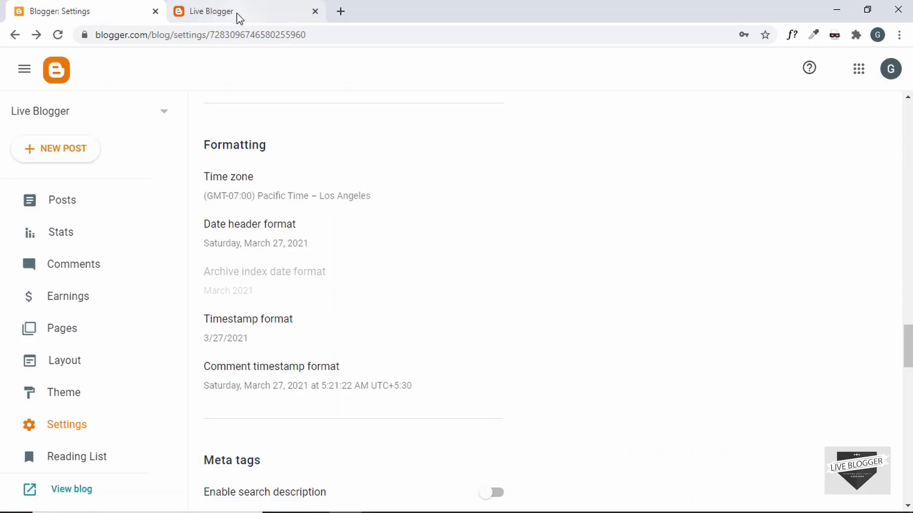
Reload the live blog and open Third Post to confirm its 9/07/2019 date.
{"action": "left_click", "coordinate": [239, 15]}
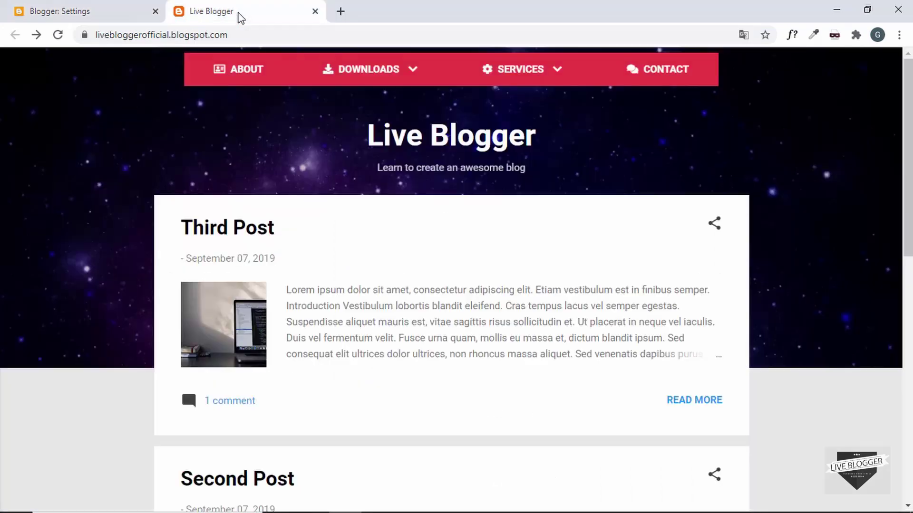
{"action": "left_click", "coordinate": [247, 35]}
{"action": "key", "text": "Return"}
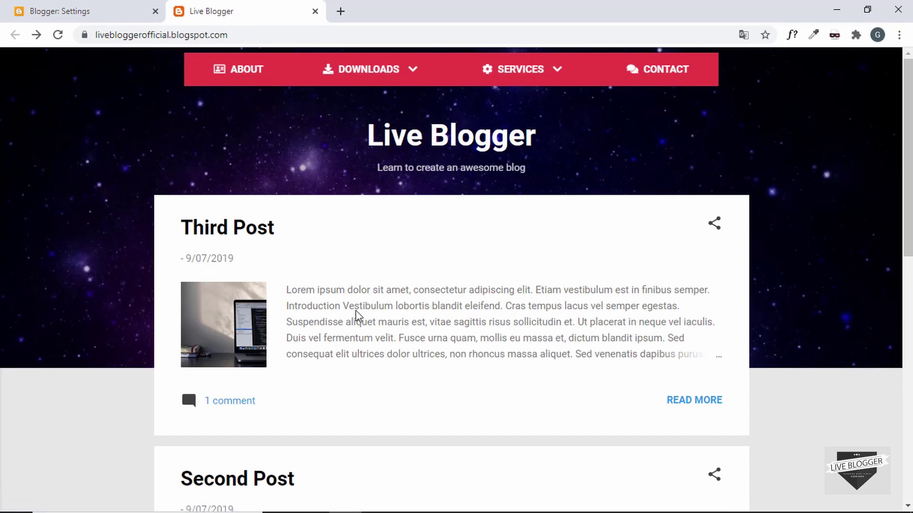
{"action": "scroll", "coordinate": [336, 290], "scroll_direction": "down", "scroll_amount": 2}
{"action": "scroll", "coordinate": [336, 289], "scroll_direction": "up", "scroll_amount": 2}
{"action": "left_click", "coordinate": [238, 230]}
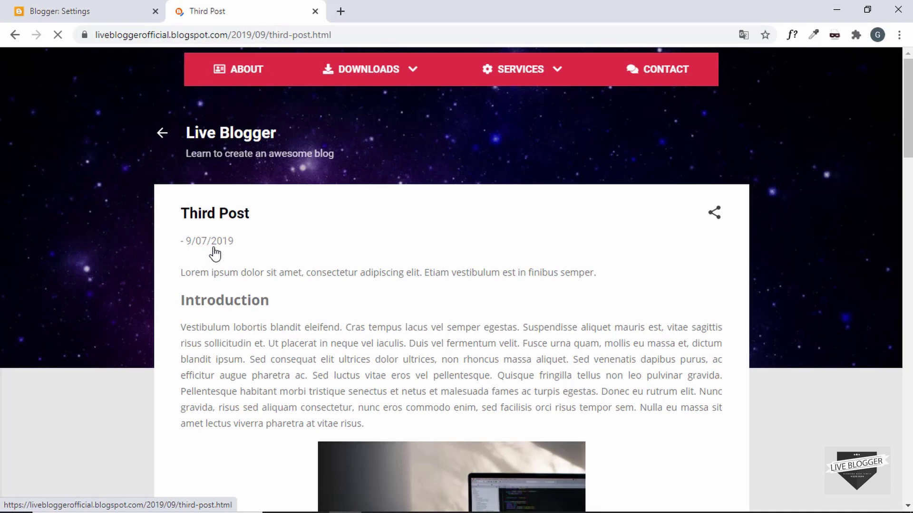
{"action": "left_click", "coordinate": [162, 136]}
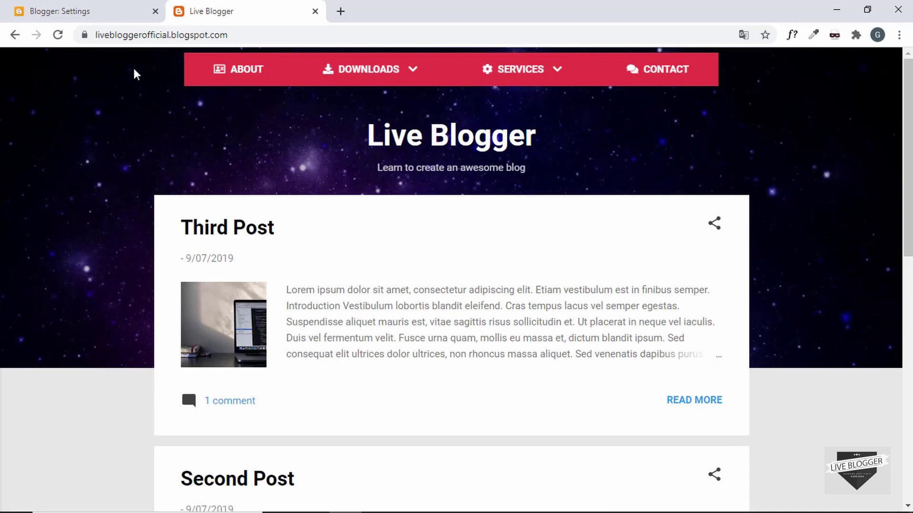
Back in Settings, switch the Timestamp format to 27 March and save it.
{"action": "left_click", "coordinate": [86, 9]}
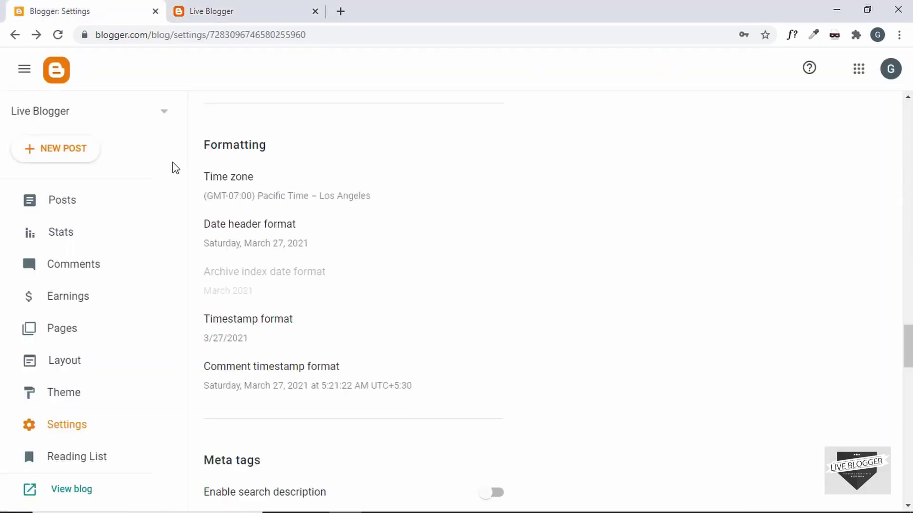
{"action": "left_click", "coordinate": [259, 330]}
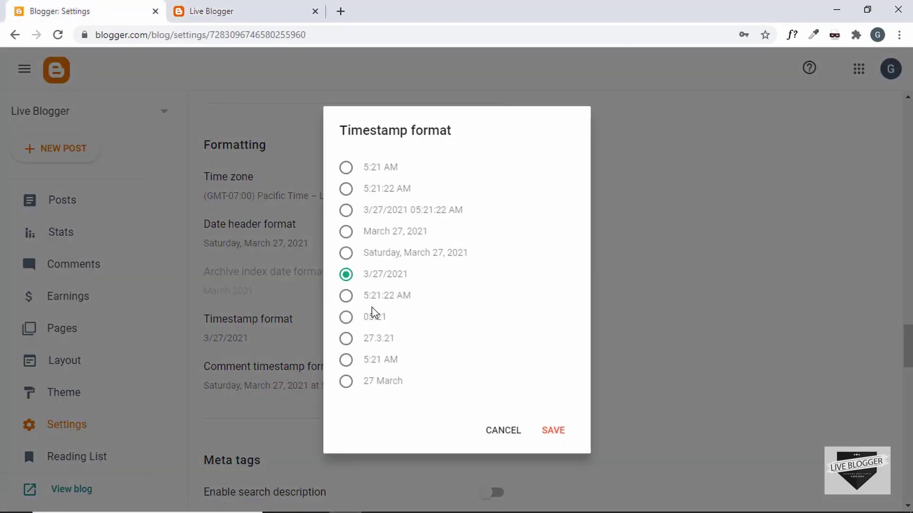
{"action": "left_click", "coordinate": [381, 382]}
{"action": "left_click", "coordinate": [550, 431]}
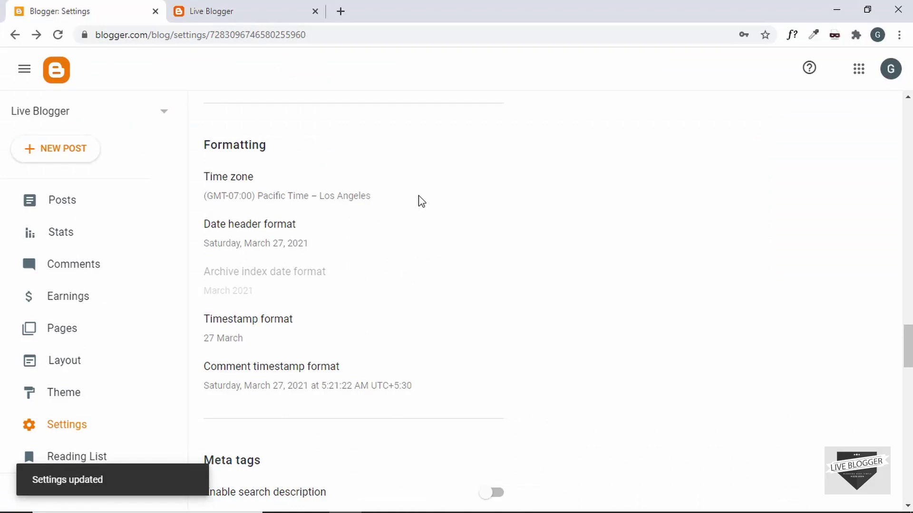
Reload the live blog so posts show 07 September dates, then return to Settings.
{"action": "left_click", "coordinate": [253, 10]}
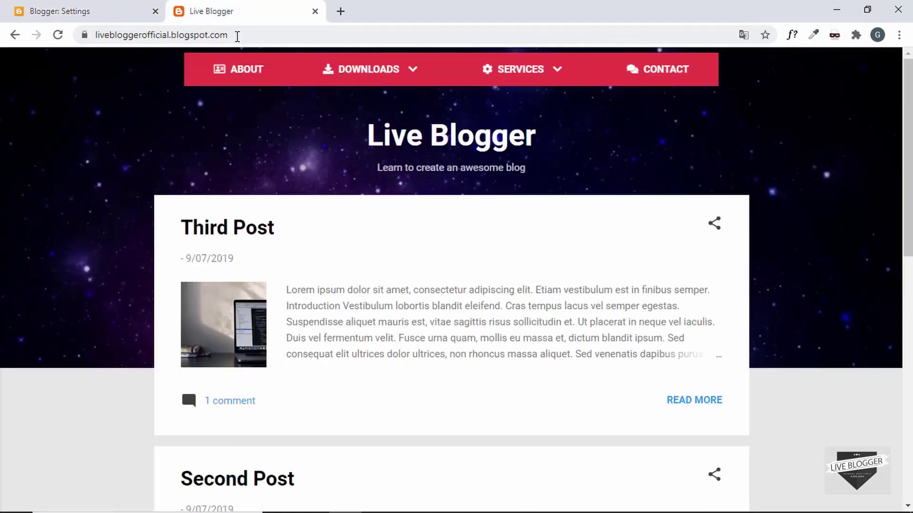
{"action": "left_click", "coordinate": [257, 35]}
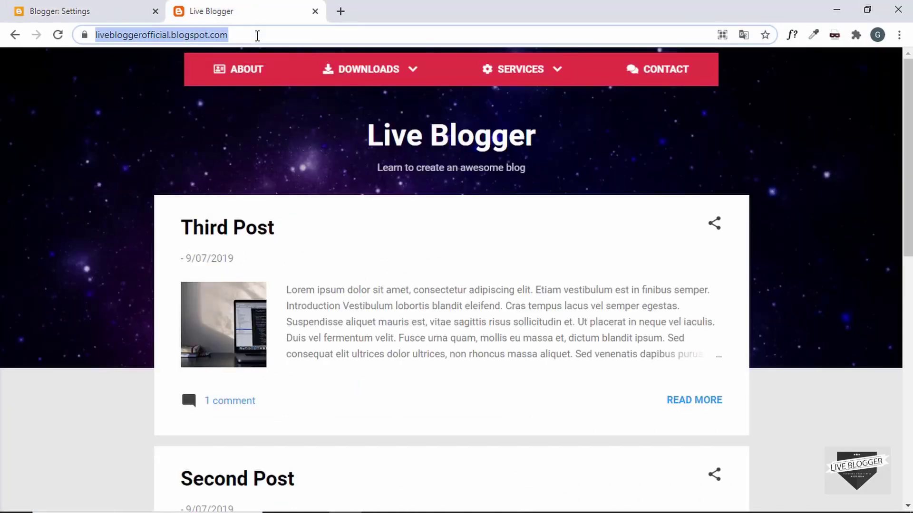
{"action": "key", "text": "Return"}
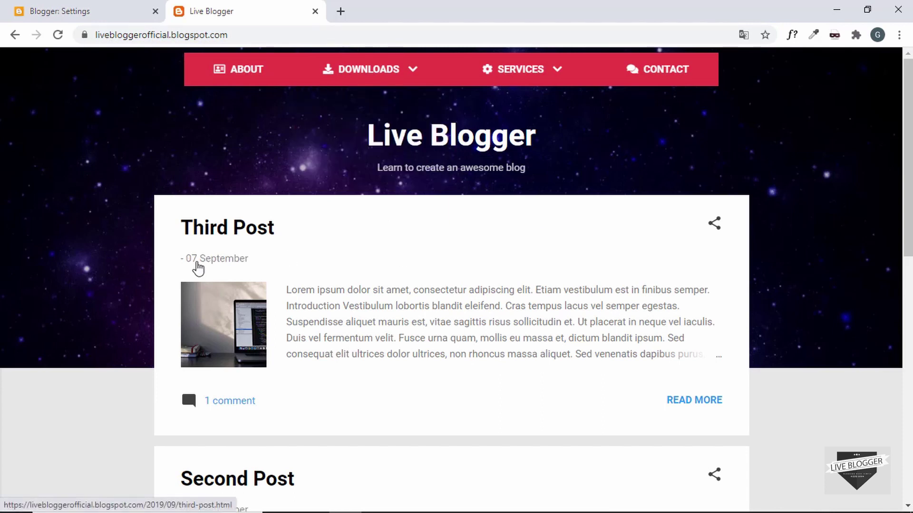
{"action": "scroll", "coordinate": [271, 271], "scroll_direction": "down", "scroll_amount": 2}
{"action": "scroll", "coordinate": [271, 271], "scroll_direction": "down", "scroll_amount": 3}
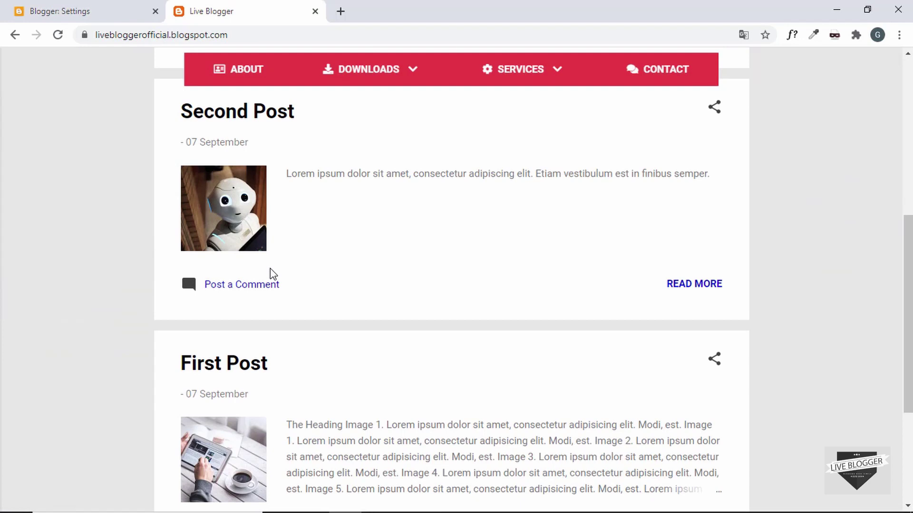
{"action": "scroll", "coordinate": [271, 274], "scroll_direction": "down", "scroll_amount": 3}
{"action": "key", "text": "ctrl+Tab"}
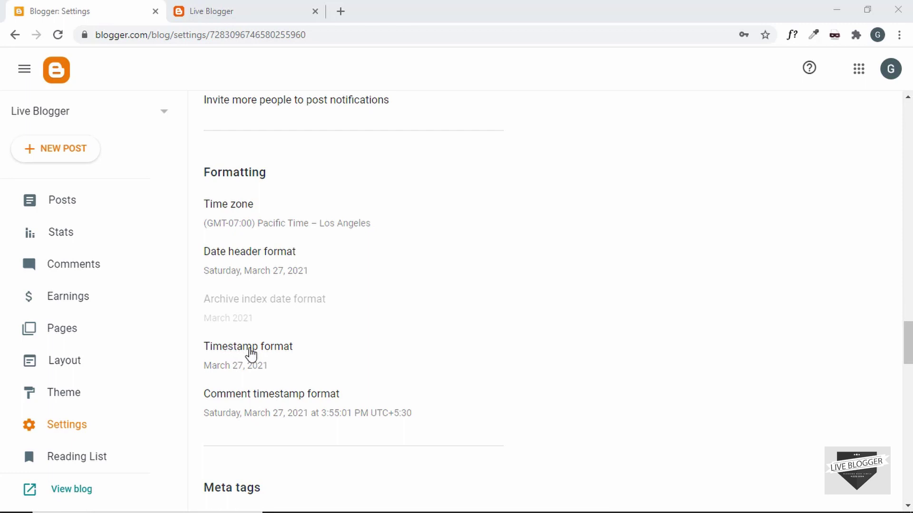
Reopen the Timestamp format dialog to review its date style options.
{"action": "left_click", "coordinate": [251, 354]}
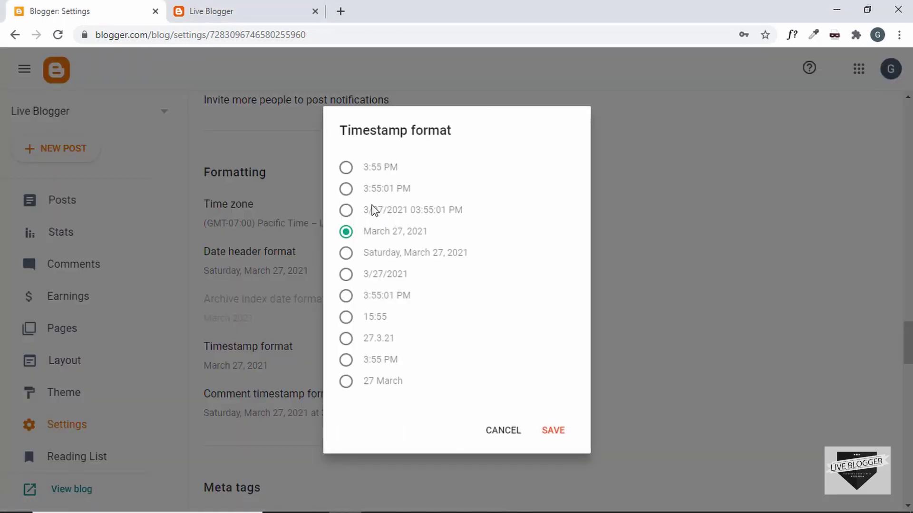